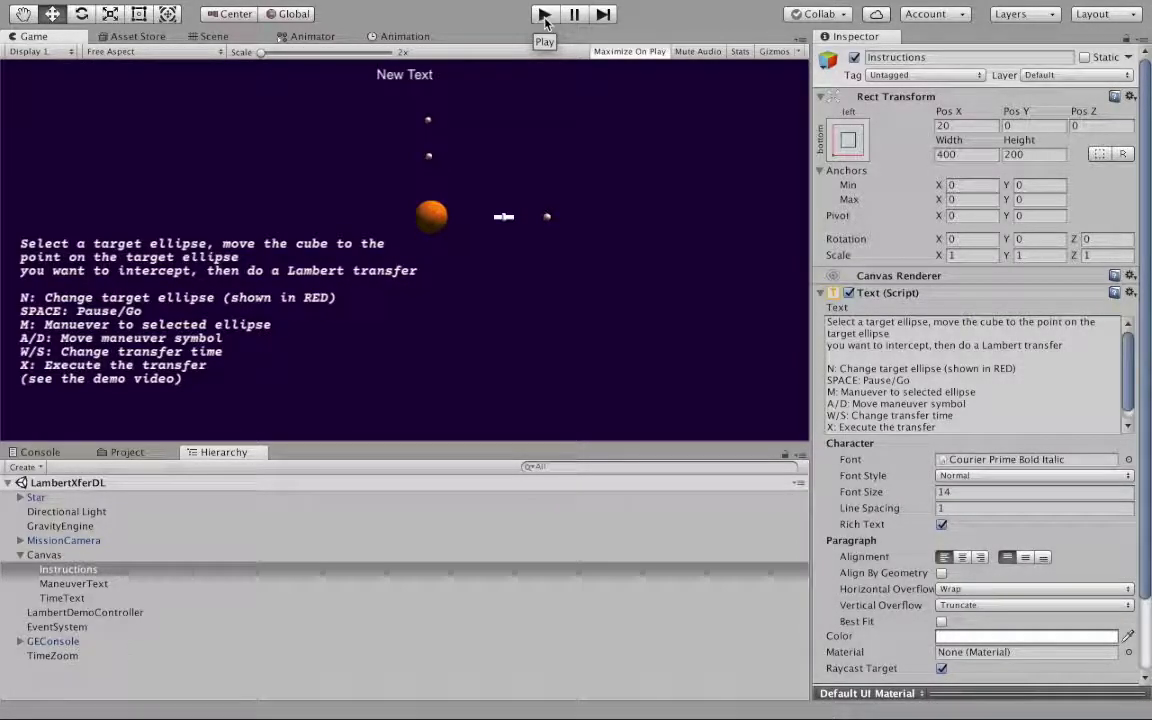
# - In the Demos scenes folder, compare LambertXferDL and LambertXferSolar, ending on LambertXferDL
pyautogui.click(127, 453)
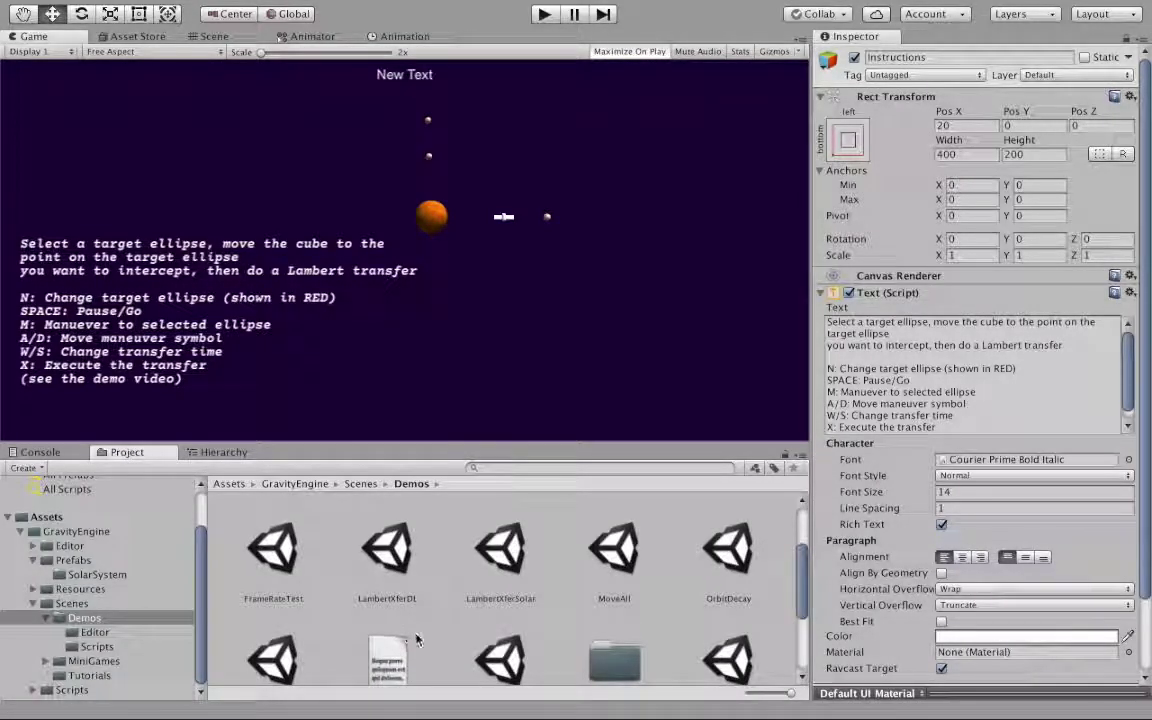
pyautogui.scroll(-2, 418, 640)
pyautogui.scroll(2, 410, 600)
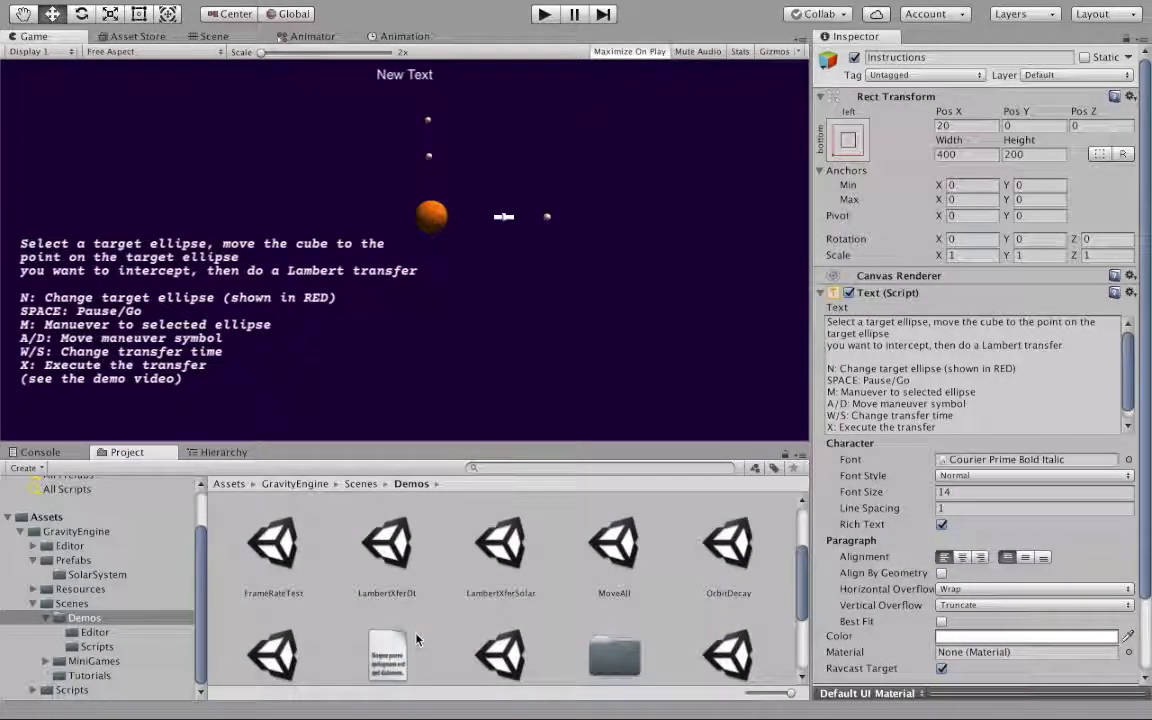
pyautogui.click(385, 548)
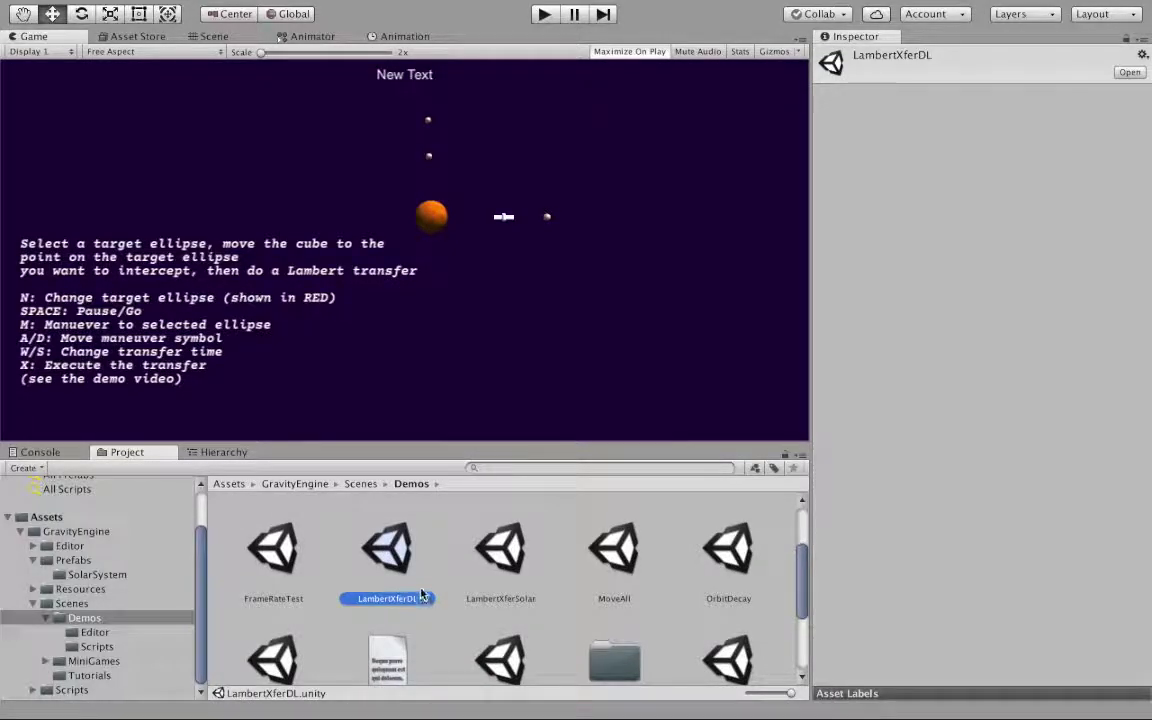
pyautogui.click(517, 557)
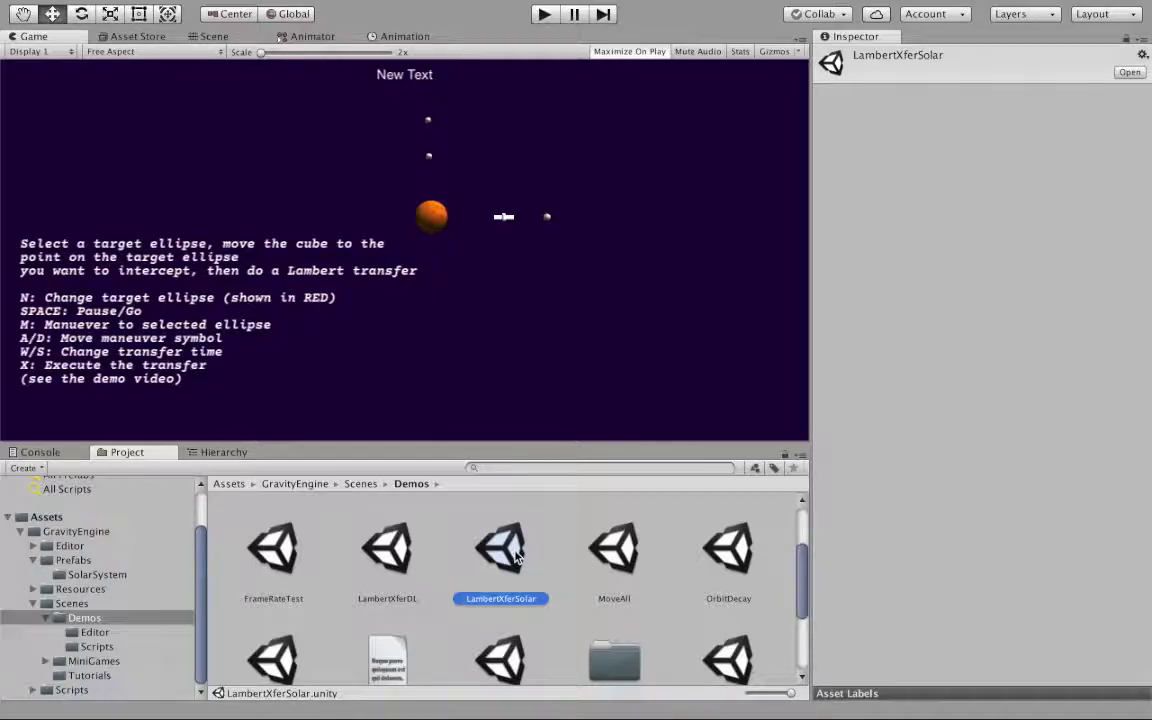
pyautogui.click(383, 550)
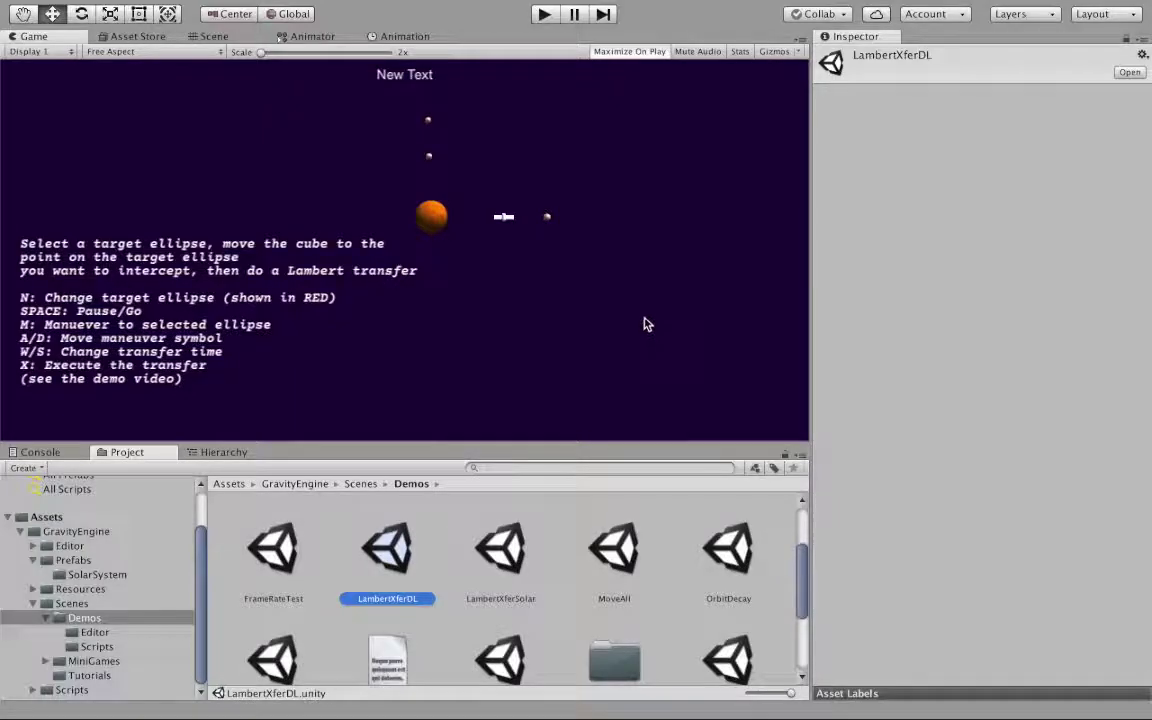
# - Play the demo, target the outer ellipse with N, and compute the transfer with M (time 24.17)
pyautogui.click(544, 15)
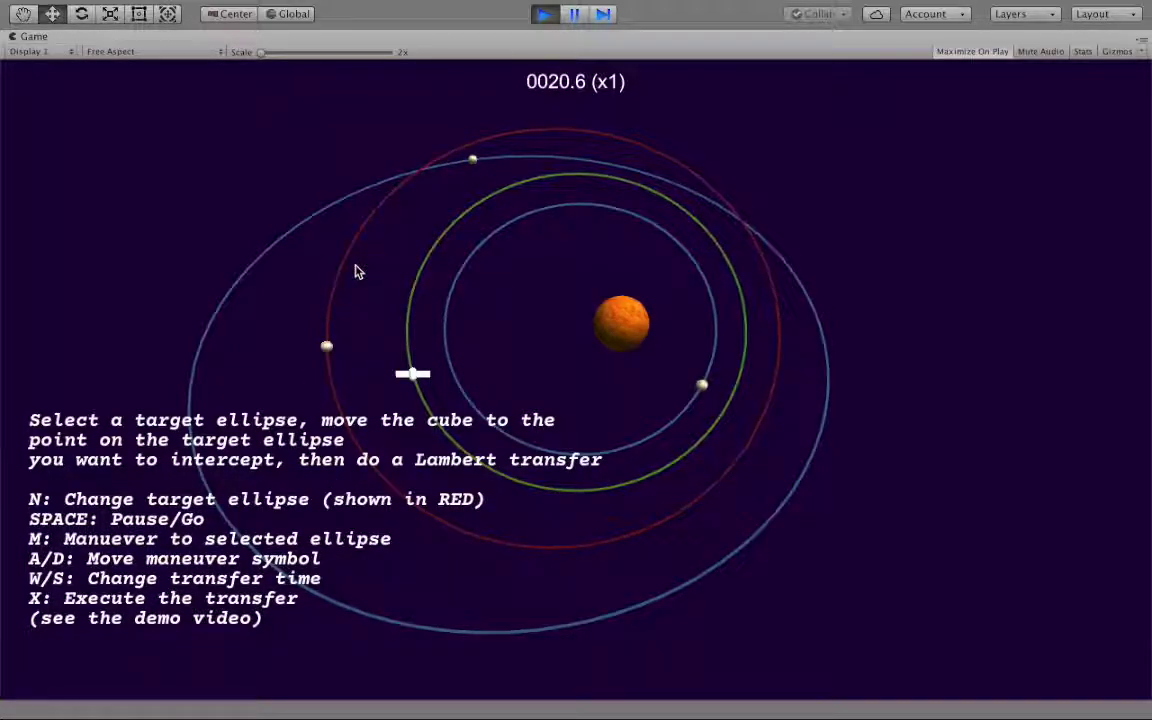
pyautogui.press('n')
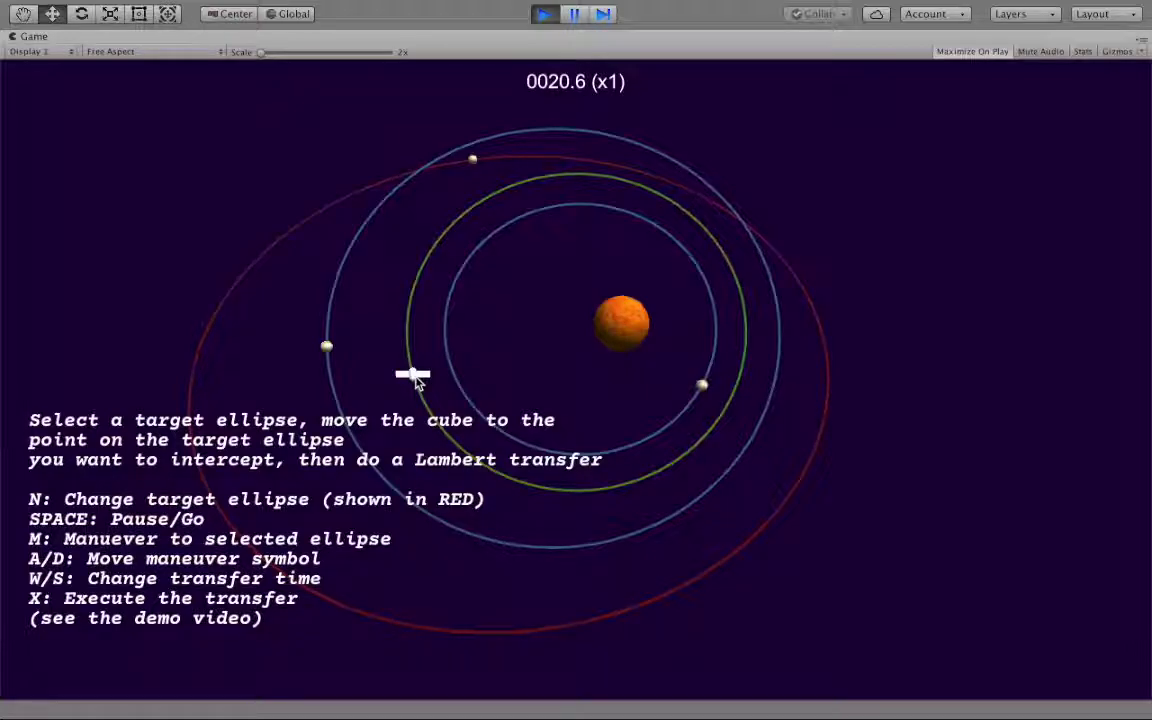
pyautogui.press('m')
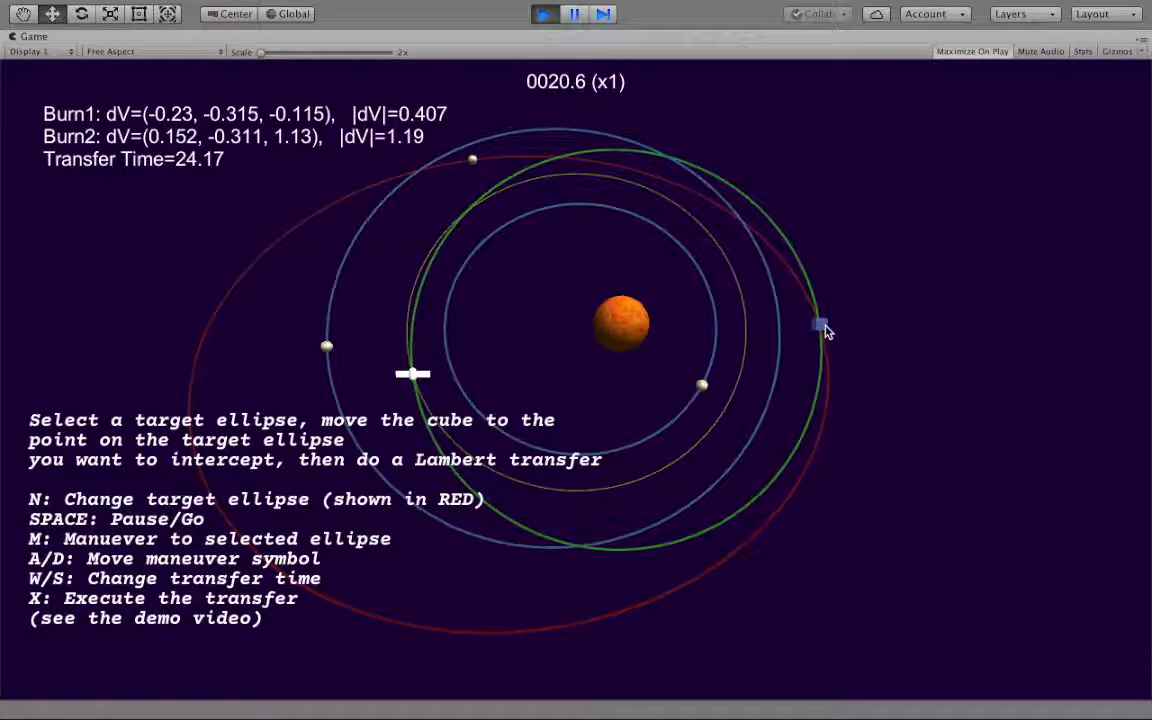
# - Tilt the camera to view the orbits edge-on, then tilt it back
pyautogui.press('Up')
pyautogui.press('Down')
pyautogui.press('Down')
pyautogui.press('Down')
pyautogui.press('Down')
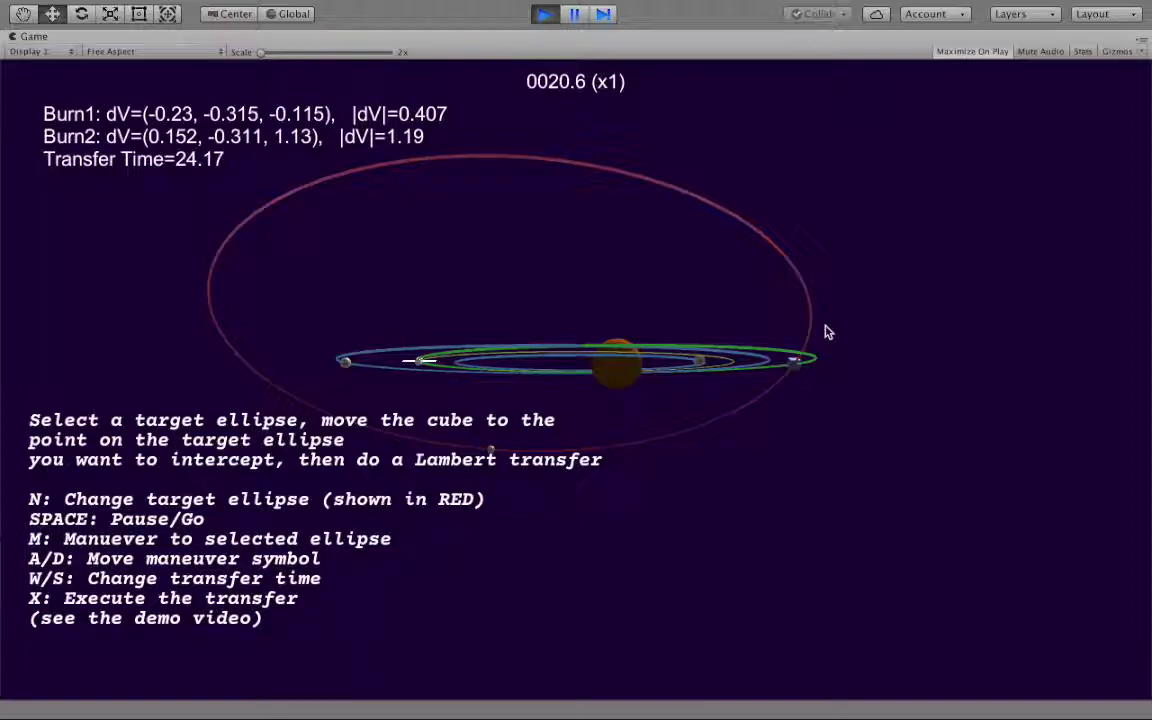
pyautogui.press('Up')
pyautogui.press('Down')
pyautogui.press('Down')
pyautogui.press('Down')
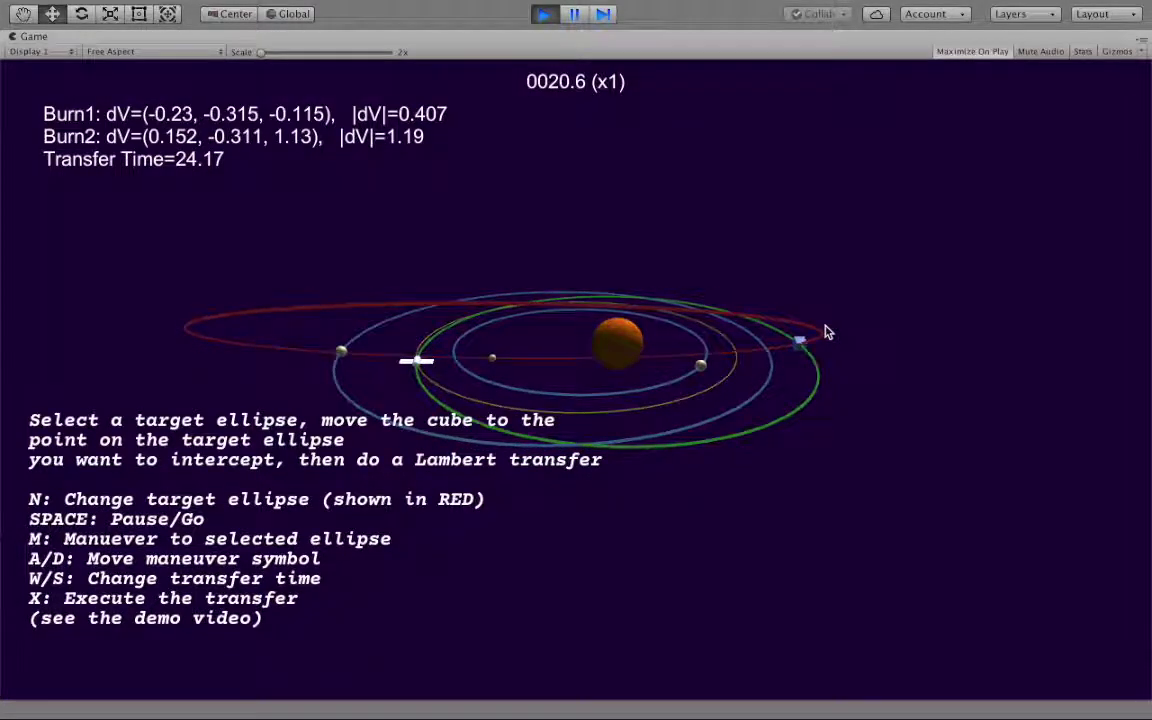
# - Adjust the transfer time to 21.07 with W/S and return to a top-down view
pyautogui.press('w')
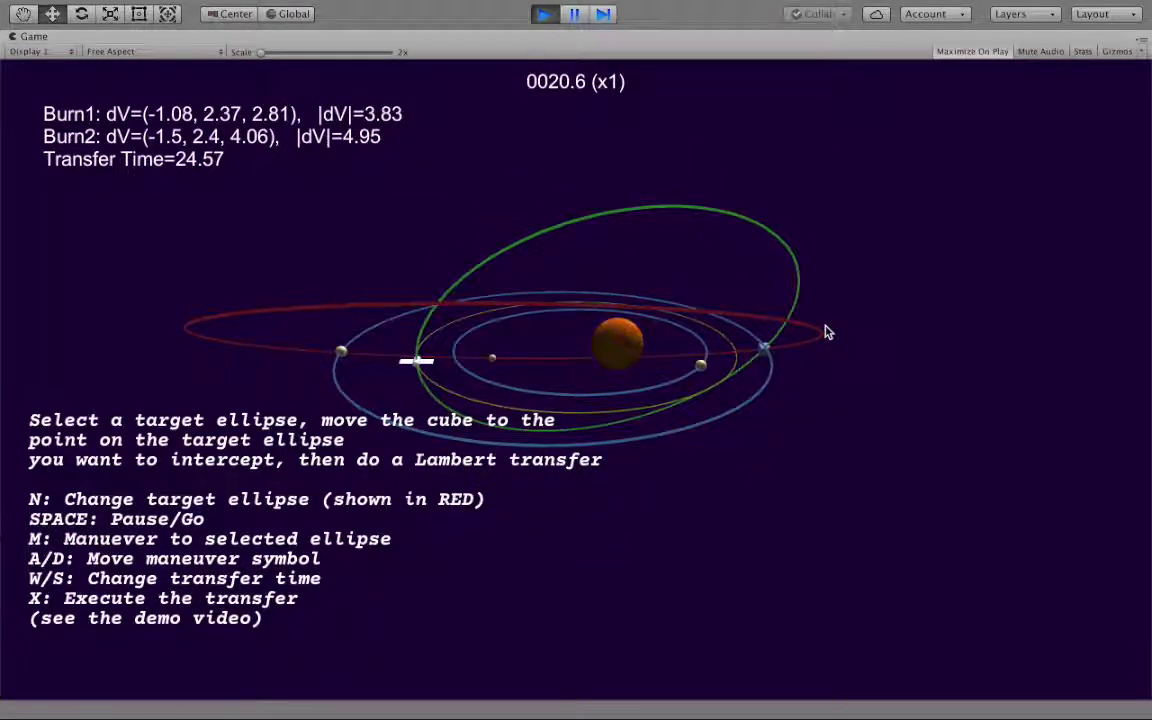
pyautogui.press('s')
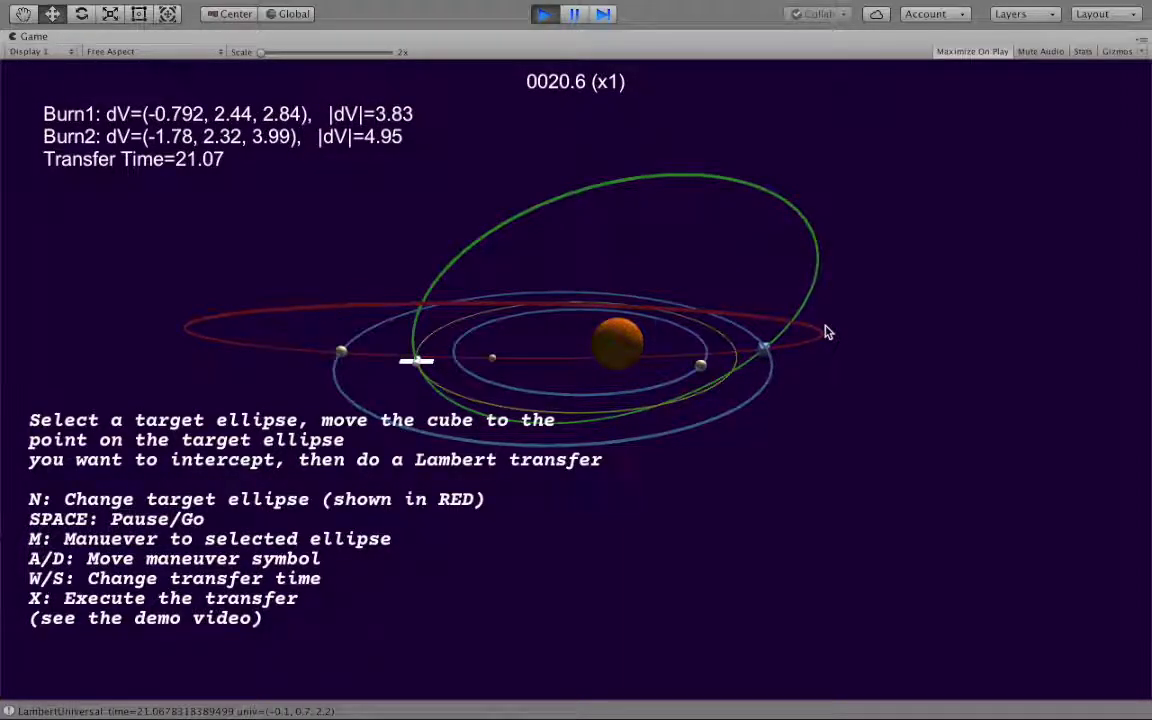
pyautogui.press('Up')
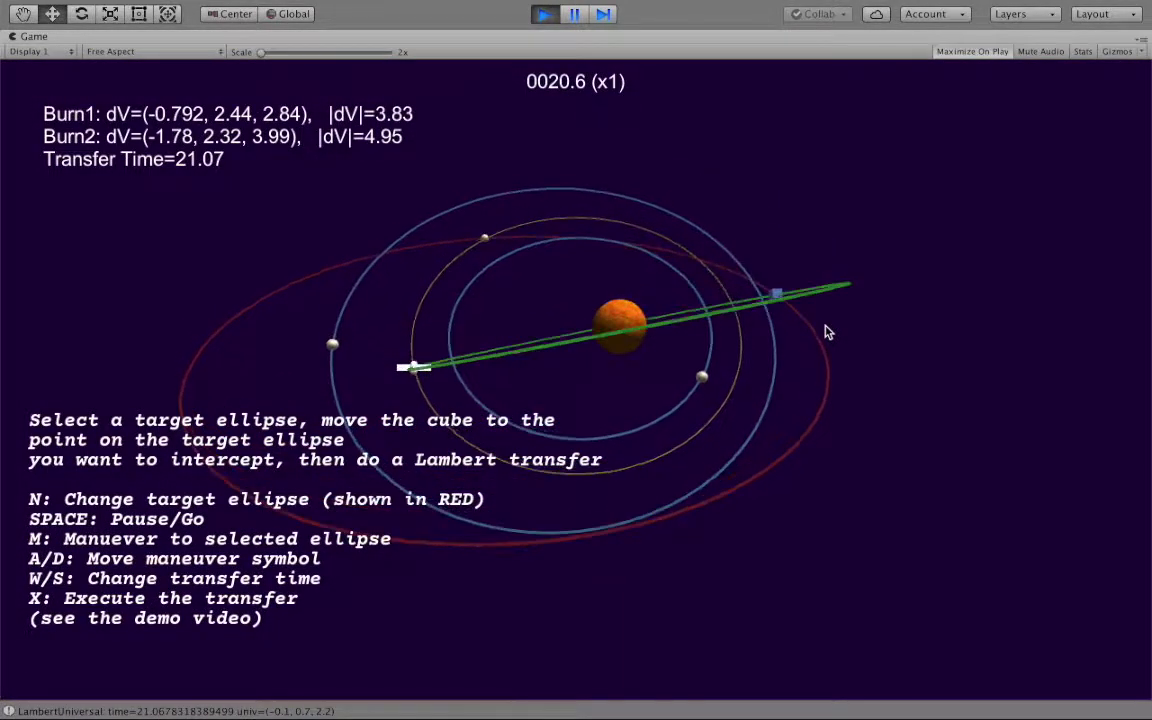
pyautogui.press('Up')
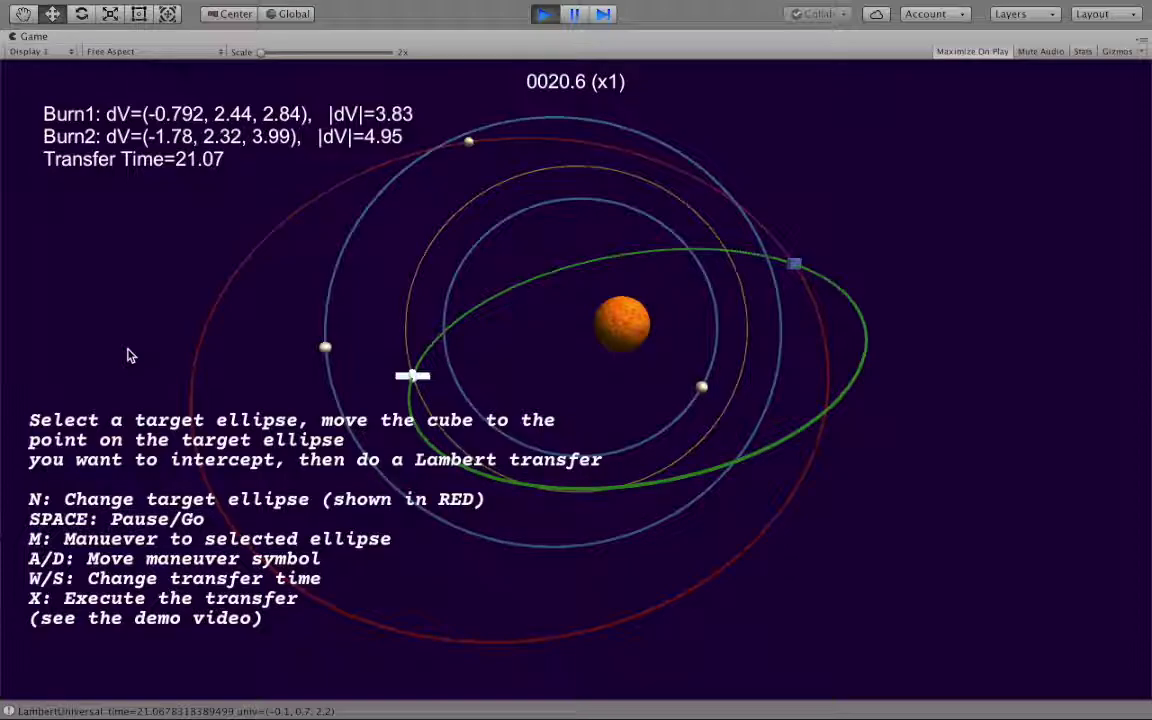
# - Shorten the transfer time to 9.761 with S, then raise it with W to 15.14
pyautogui.press('s')
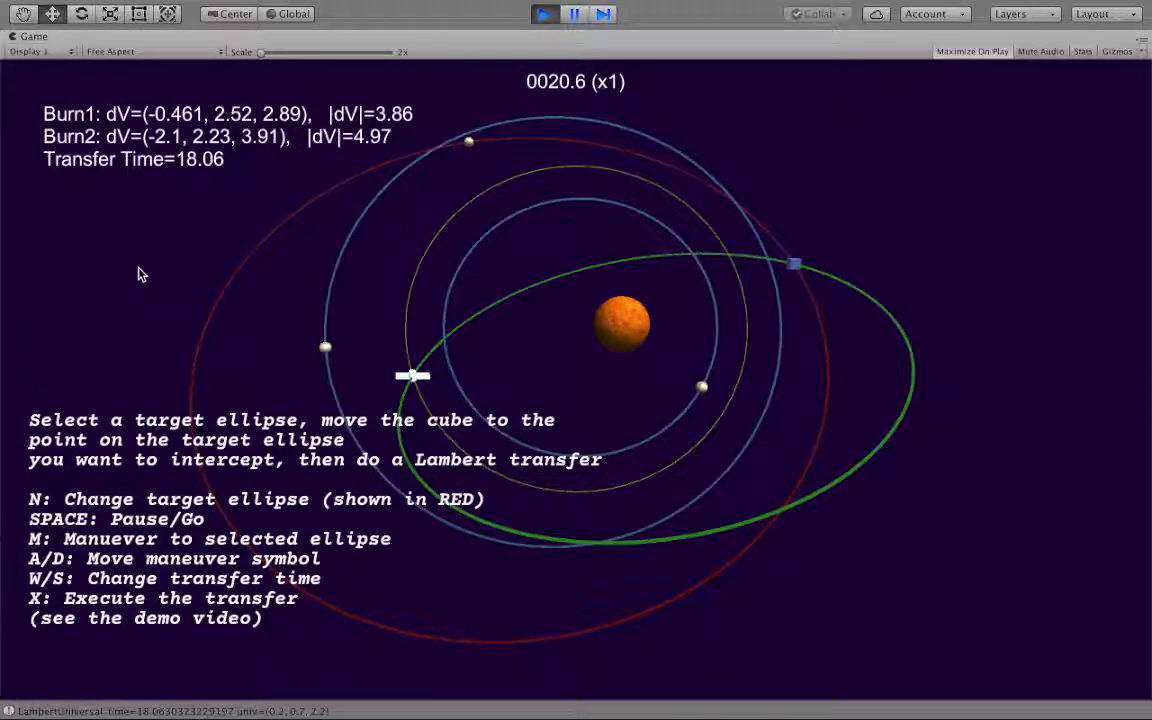
pyautogui.press('s')
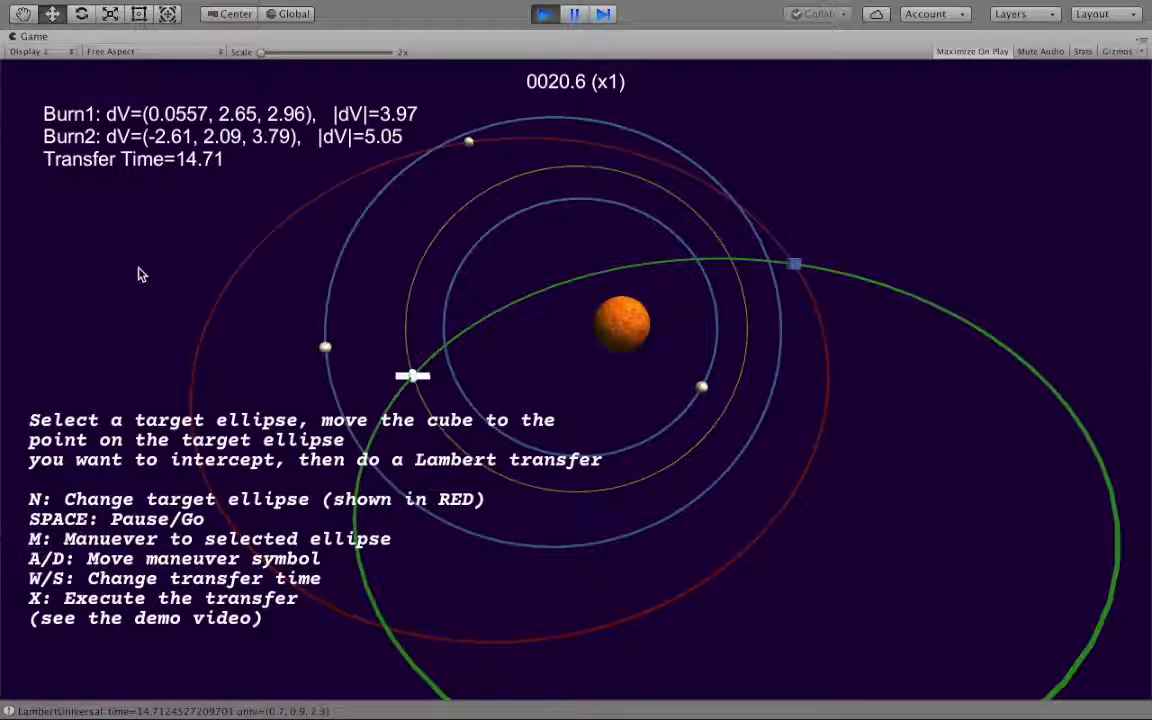
pyautogui.press('s')
pyautogui.press('s')
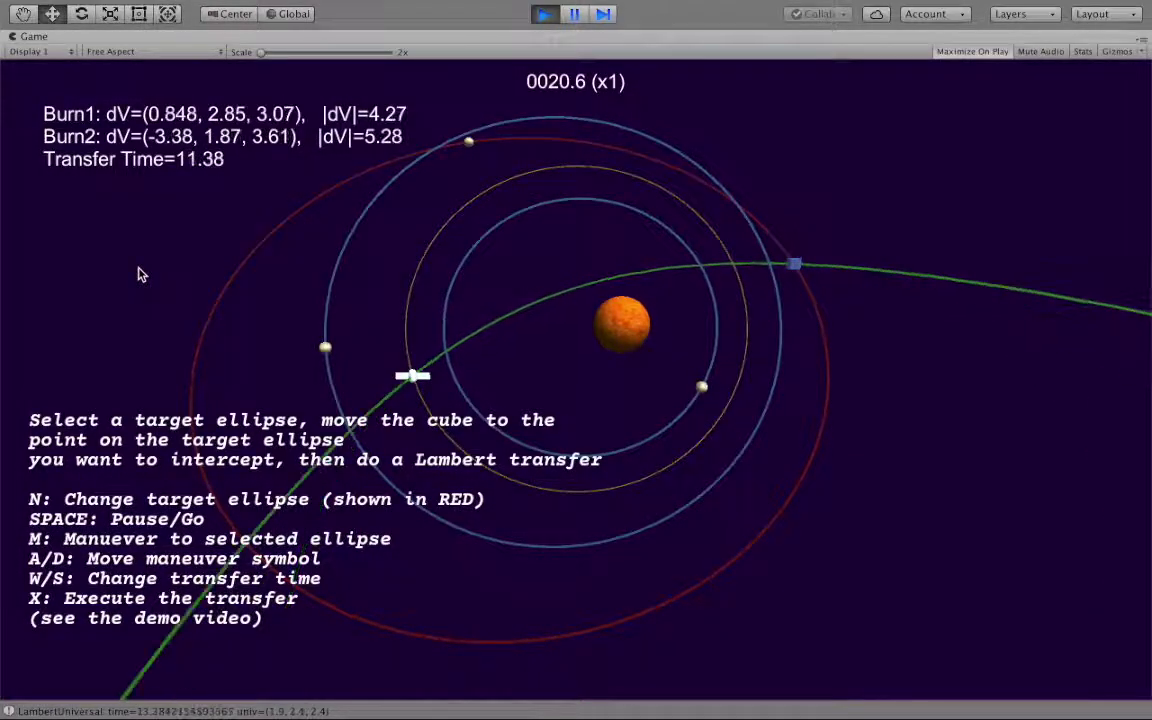
pyautogui.press('s')
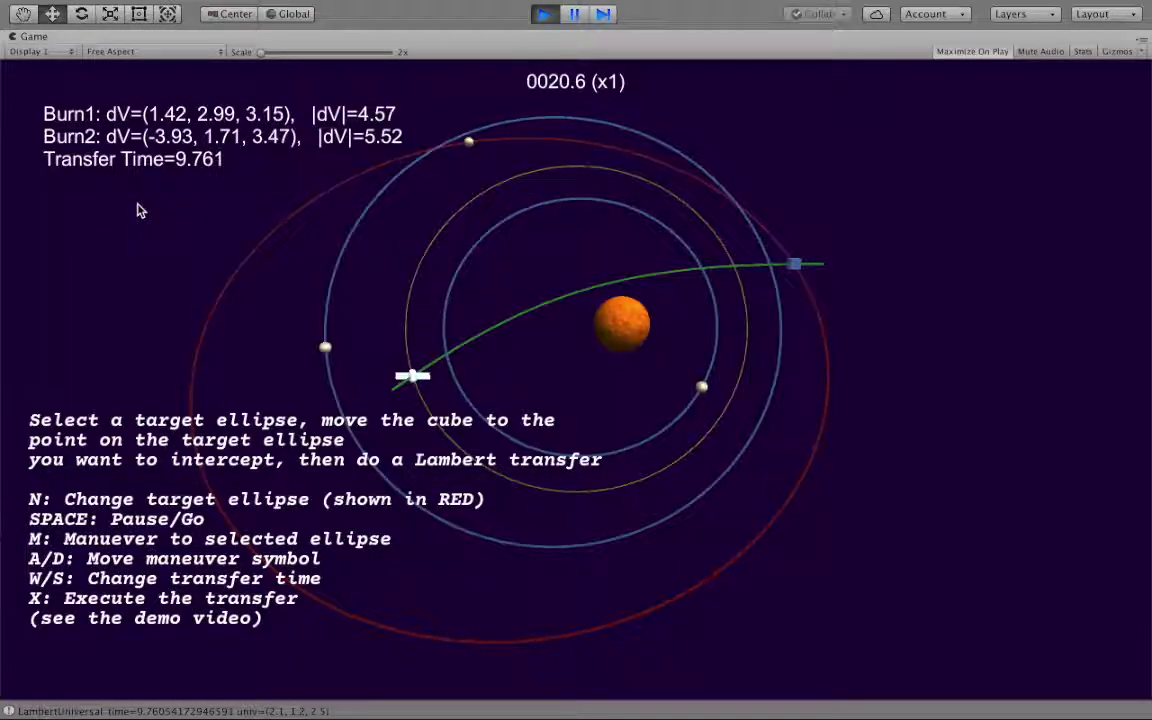
pyautogui.press('w')
pyautogui.press('w')
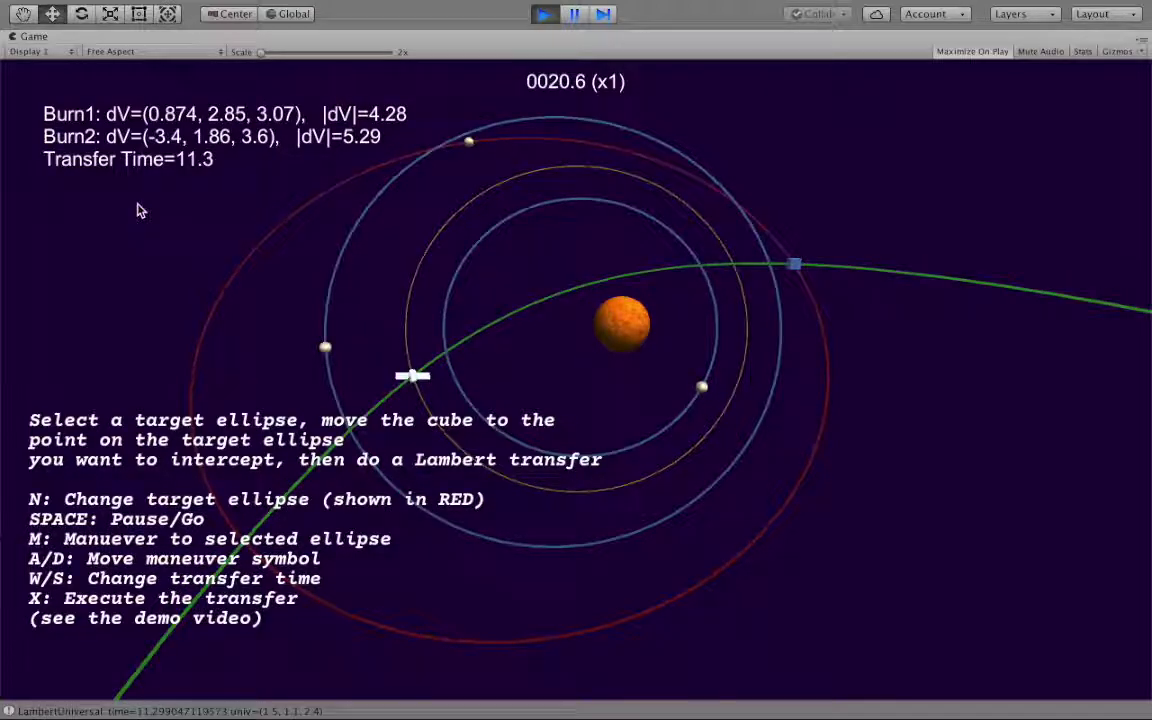
pyautogui.press('w')
pyautogui.press('w')
pyautogui.press('w')
pyautogui.press('w')
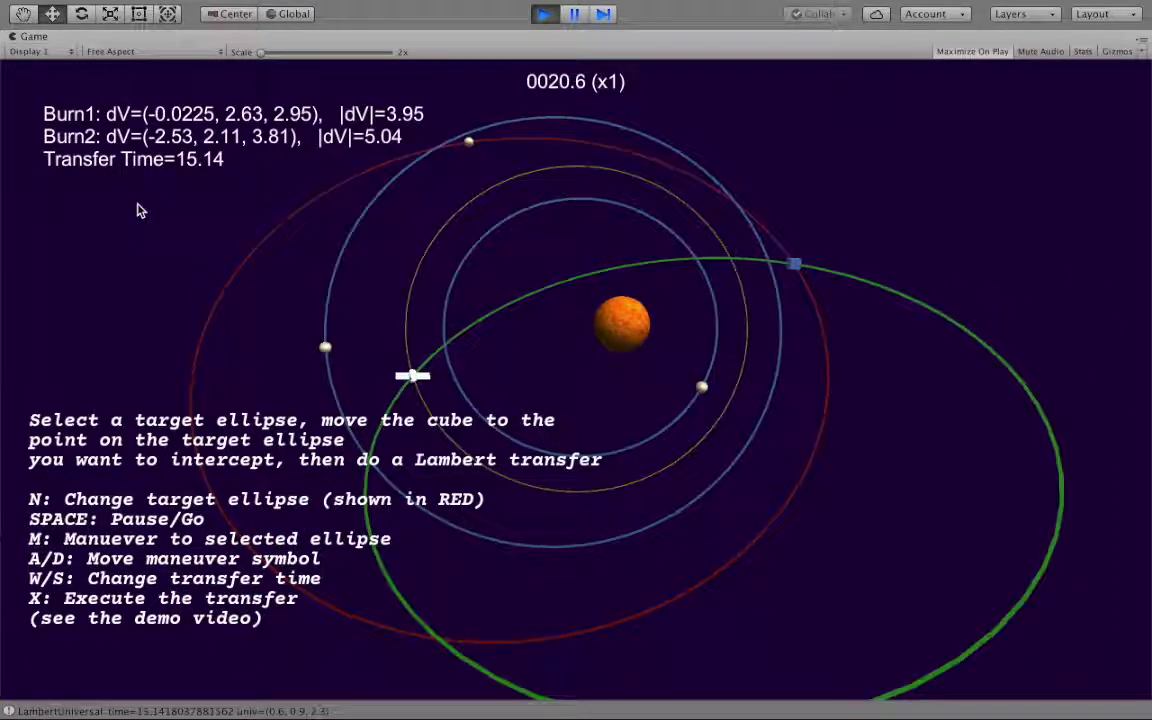
pyautogui.press('w')
pyautogui.press('w')
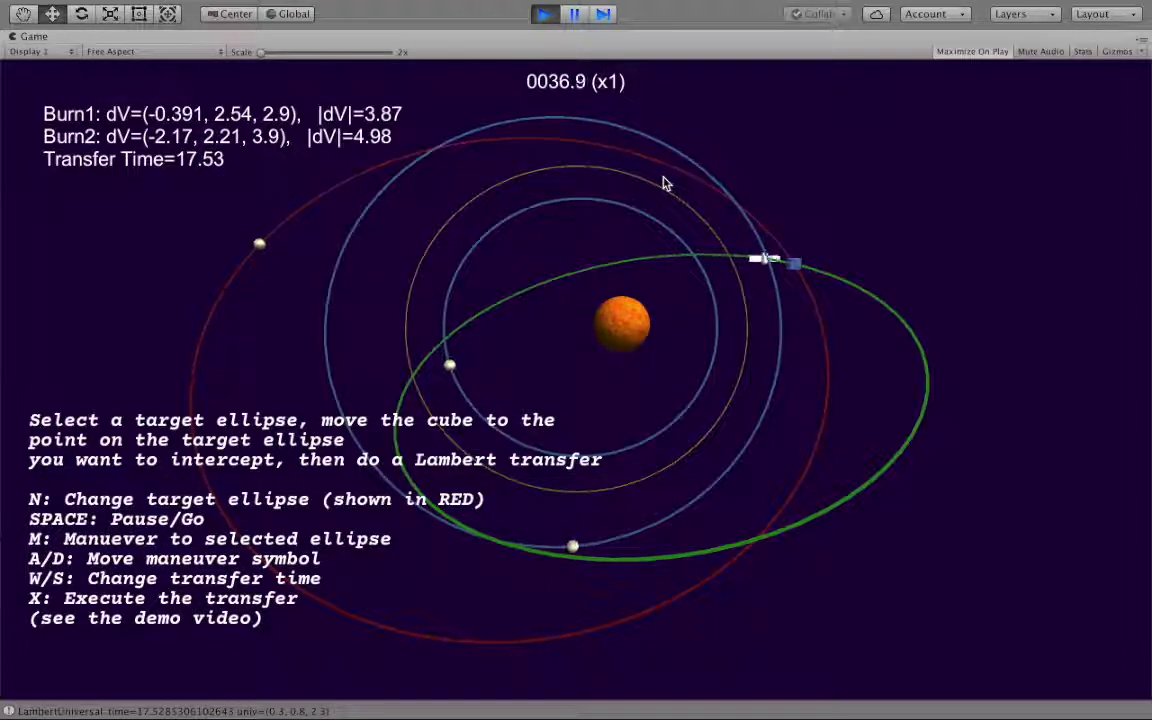
# - Execute the Lambert transfer and let the spacecraft coast along the green transfer ellipse
pyautogui.press('m')
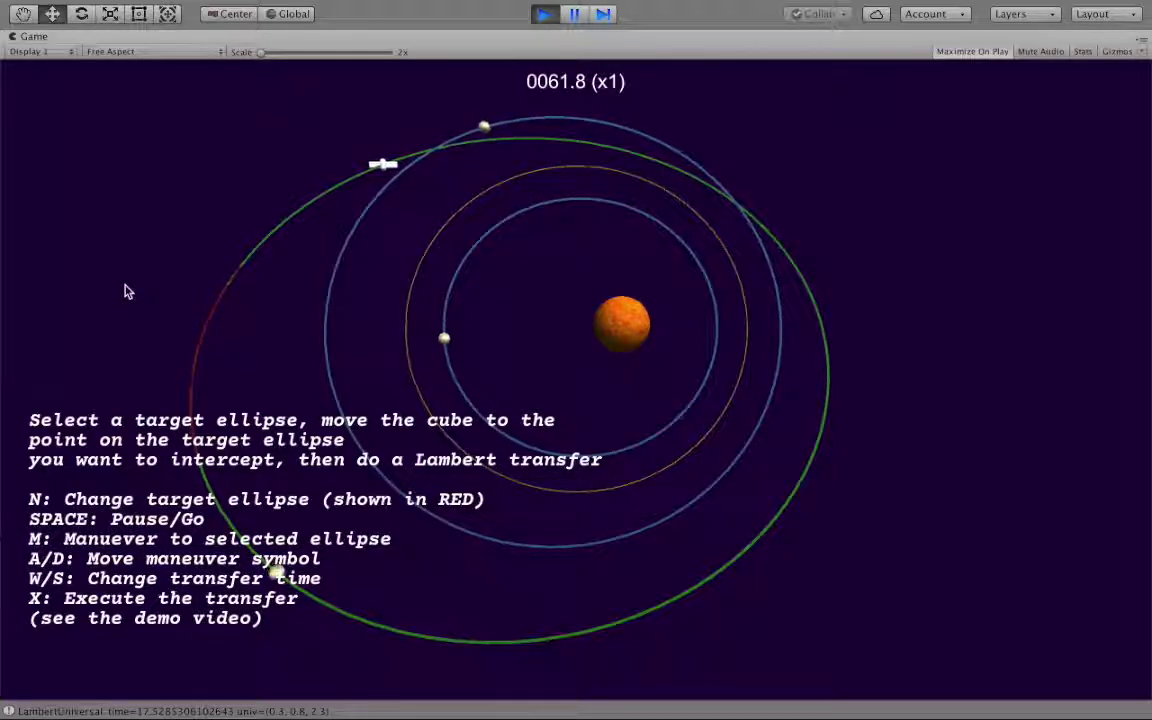
# - Stop the demo, select LambertDemoController in the Hierarchy and open its script component's gear menu
pyautogui.click(543, 14)
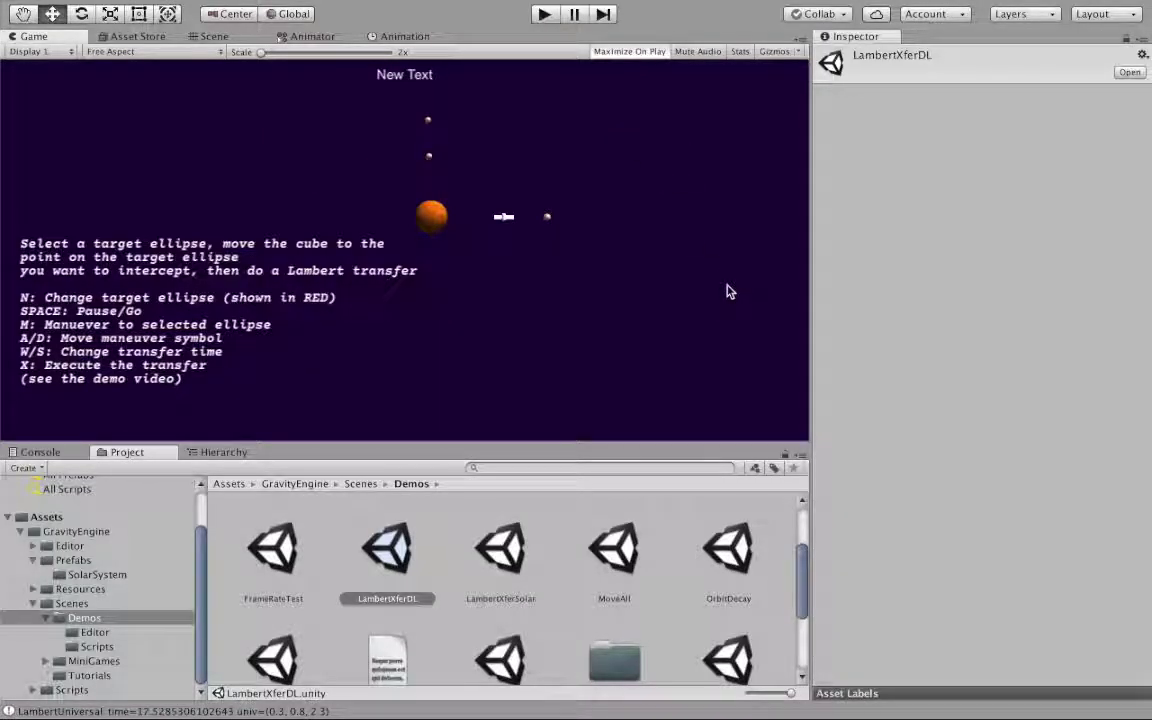
pyautogui.click(221, 452)
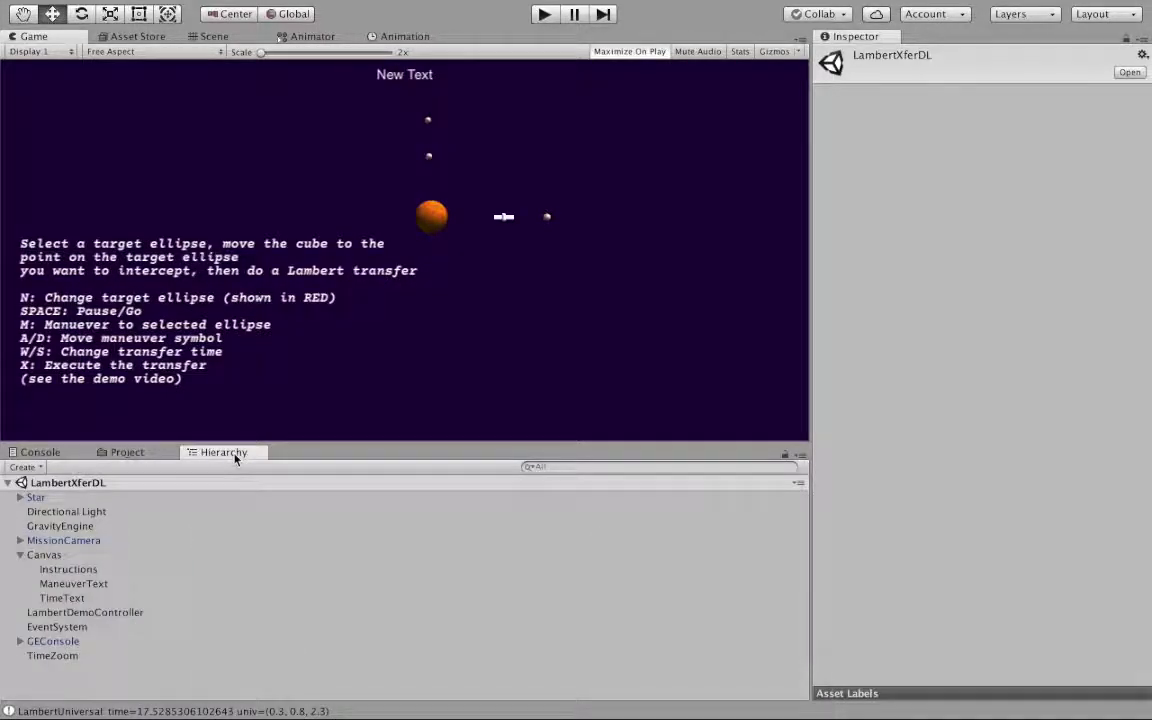
pyautogui.click(67, 616)
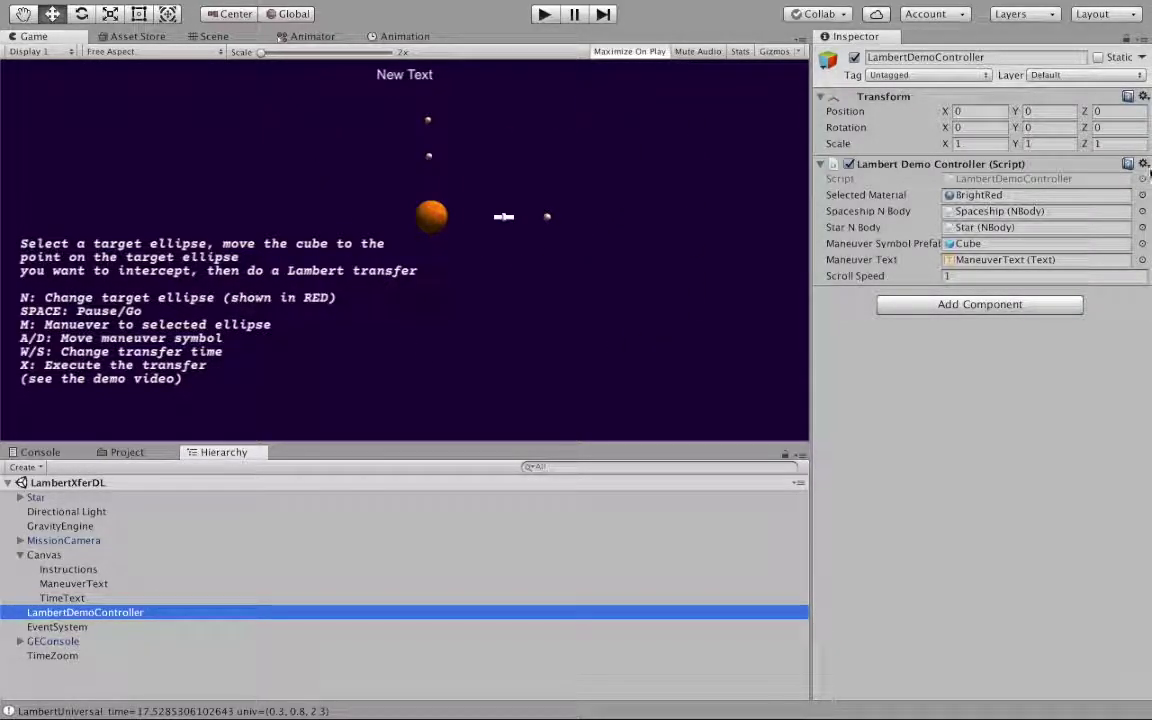
pyautogui.click(1145, 165)
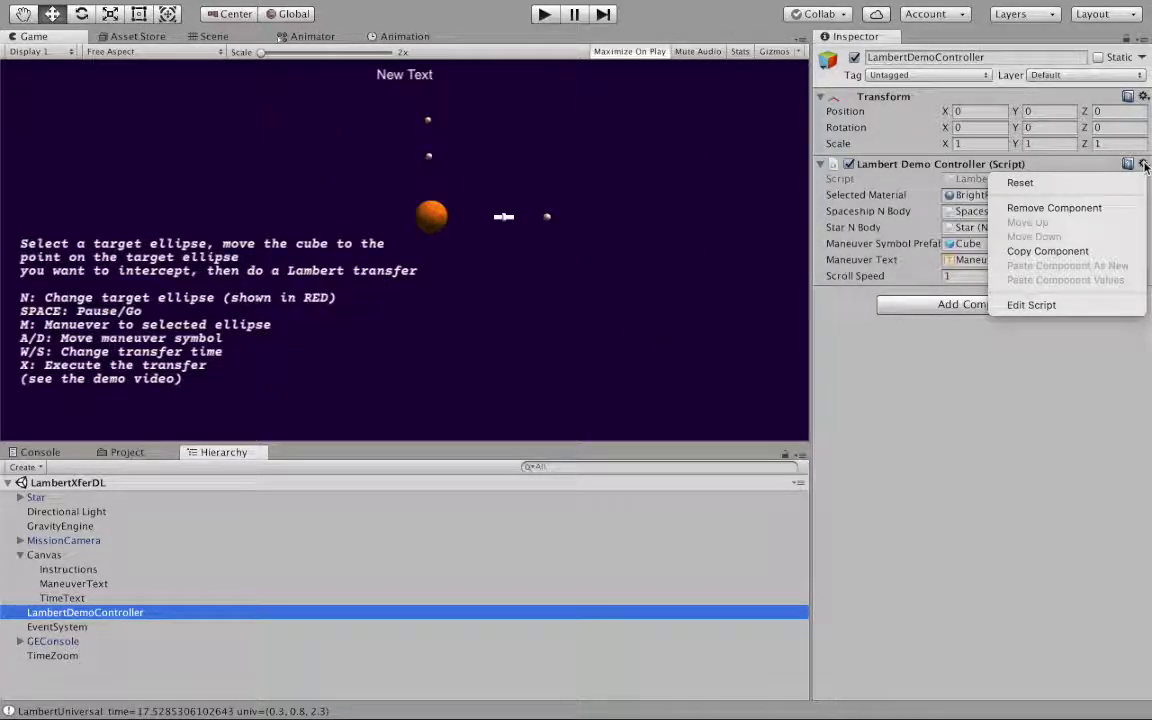
# - Open LambertDemoController.cs in Sublime Text and highlight the LambertTransferSetup declaration line
pyautogui.click(1070, 307)
pyautogui.scroll(-5, 625, 352)
pyautogui.scroll(-15, 626, 350)
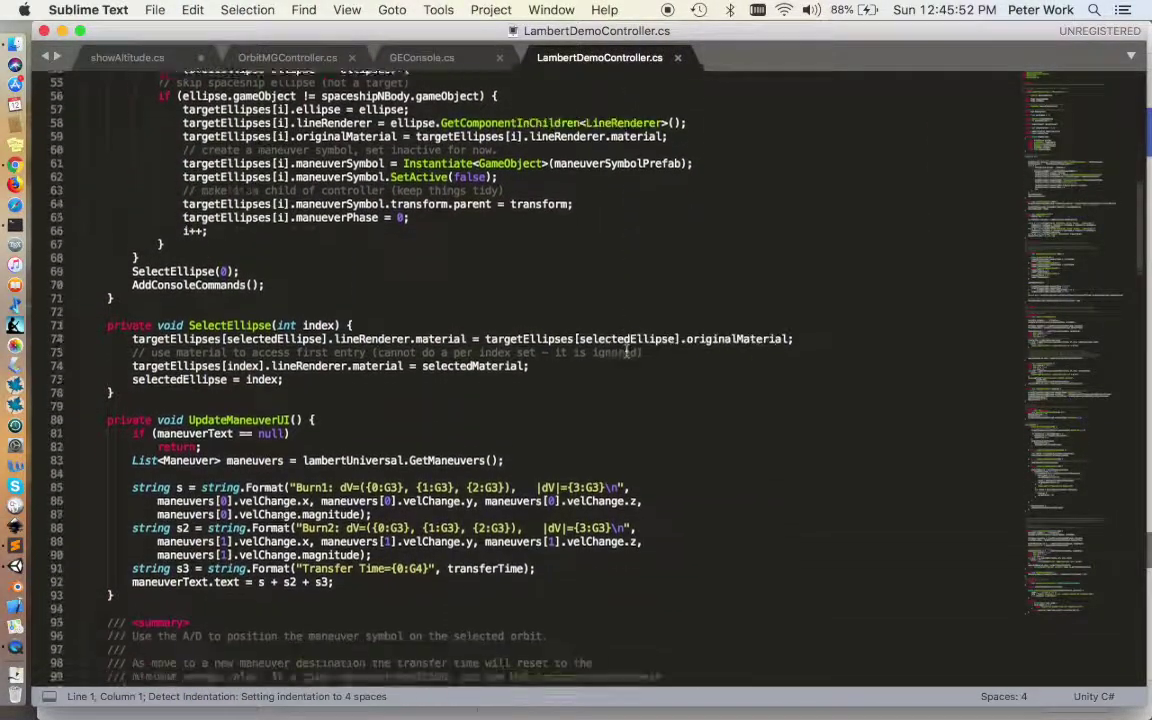
pyautogui.scroll(-8, 626, 350)
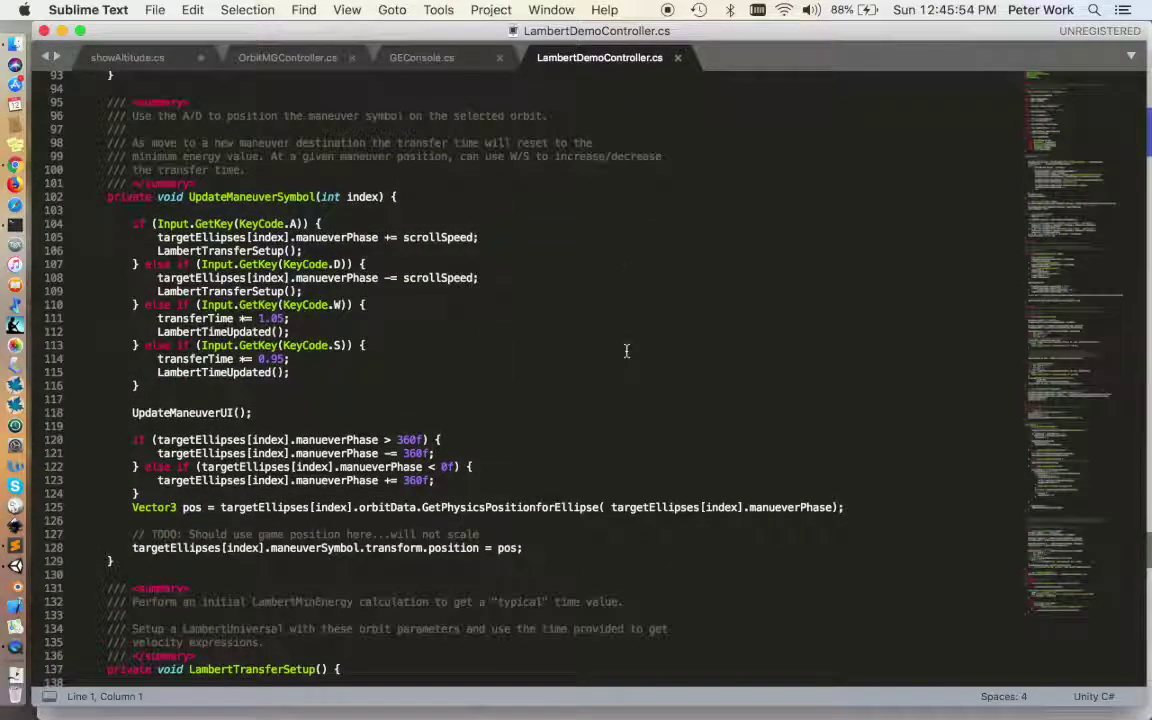
pyautogui.scroll(-7, 626, 340)
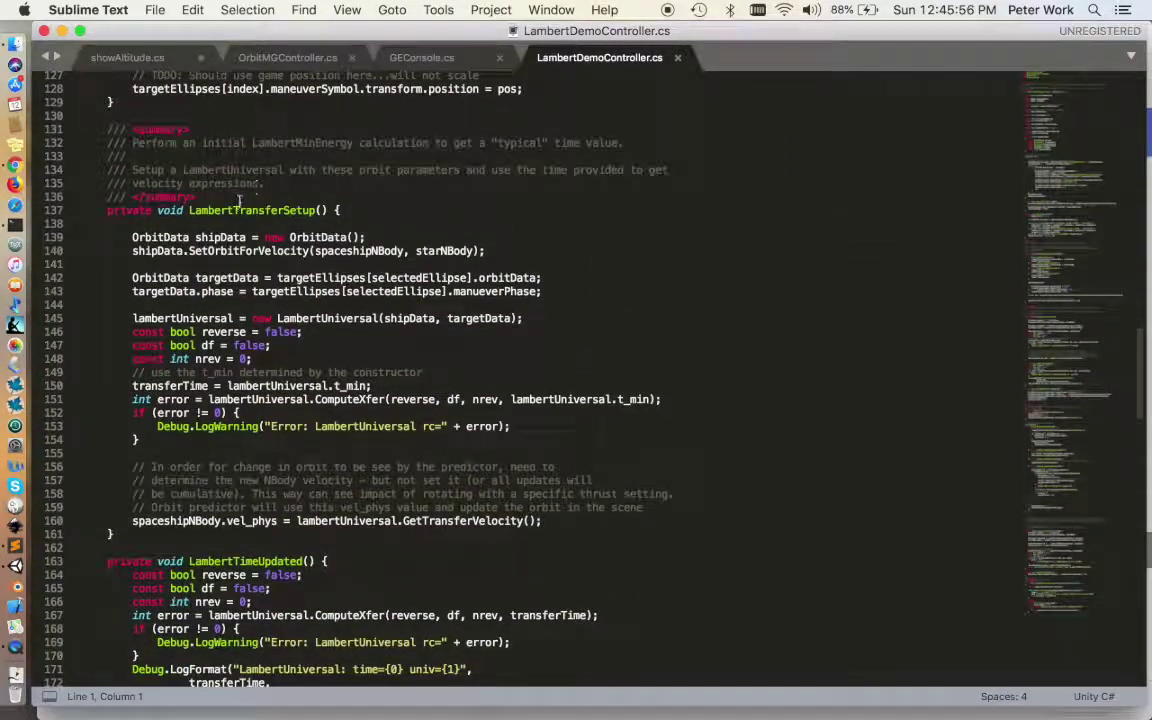
pyautogui.click(240, 210)
pyautogui.tripleClick(240, 210)
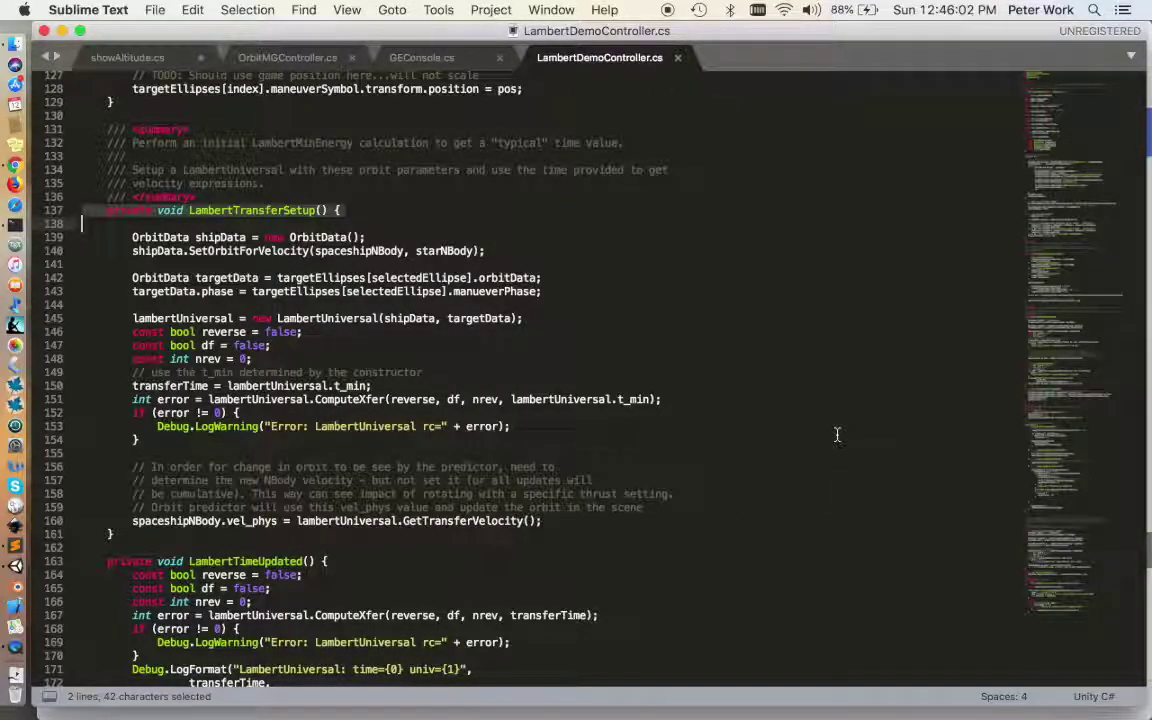
# - Highlight the LambertTimeUpdated declaration, then the ComputeXfer call and transferTime on line 167
pyautogui.scroll(-5, 837, 434)
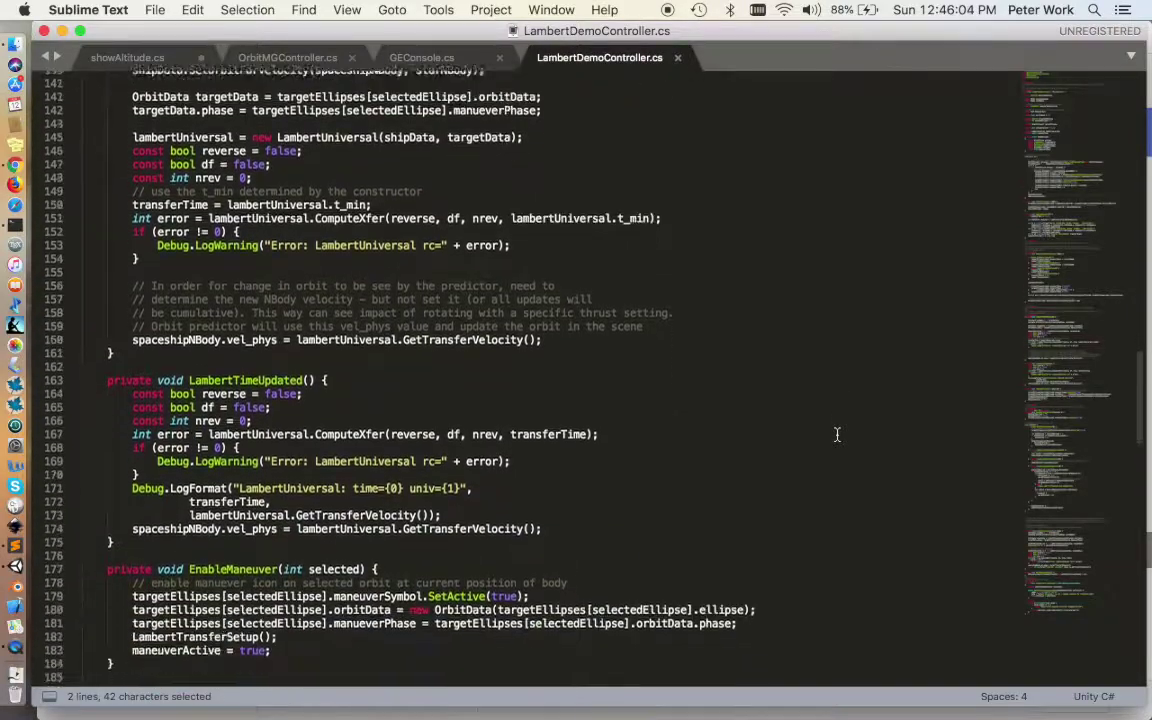
pyautogui.click(836, 433)
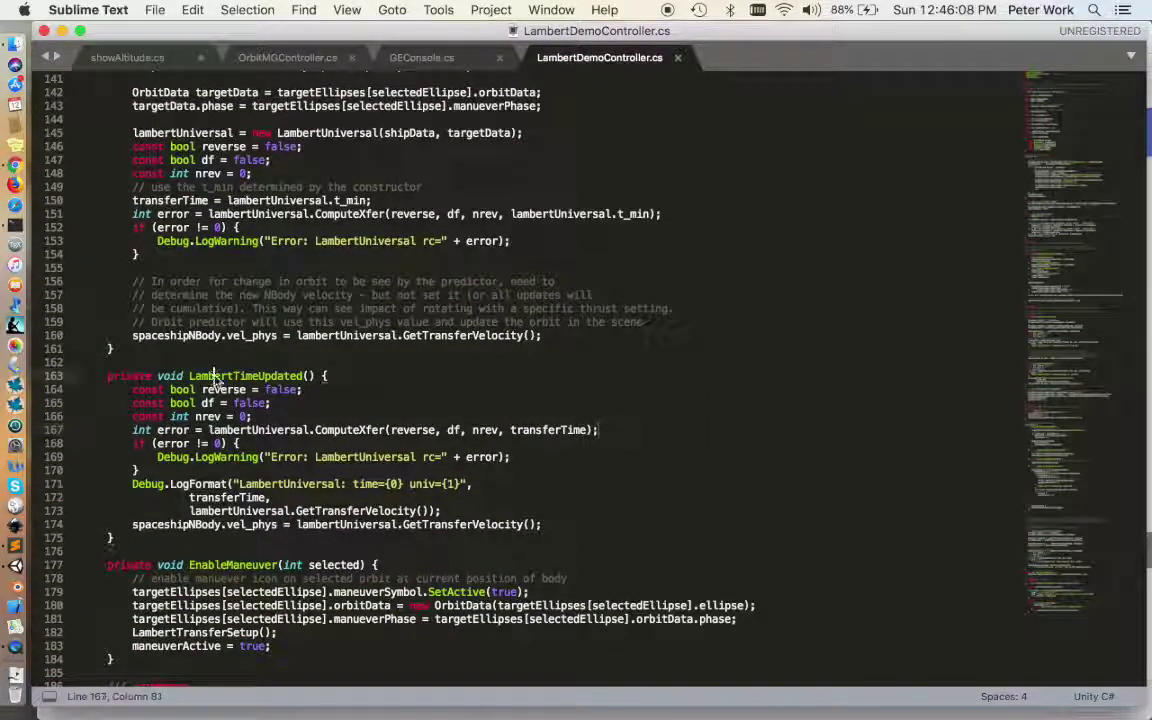
pyautogui.tripleClick(214, 380)
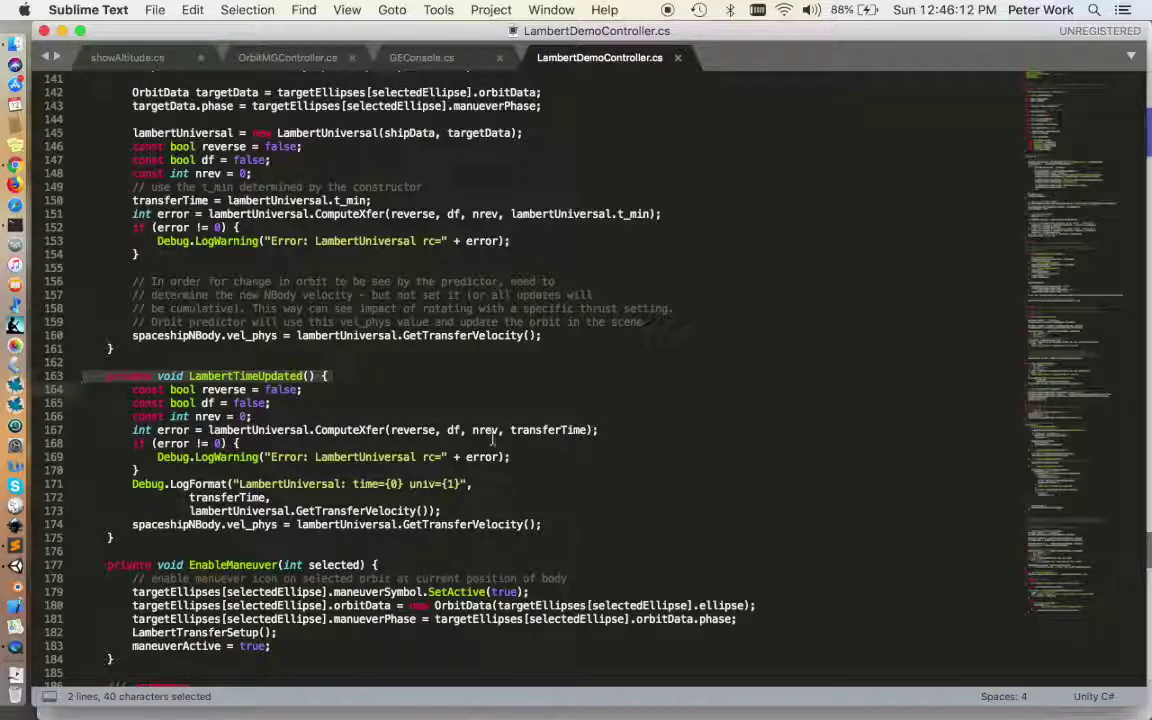
pyautogui.click(361, 431)
pyautogui.doubleClick(361, 431)
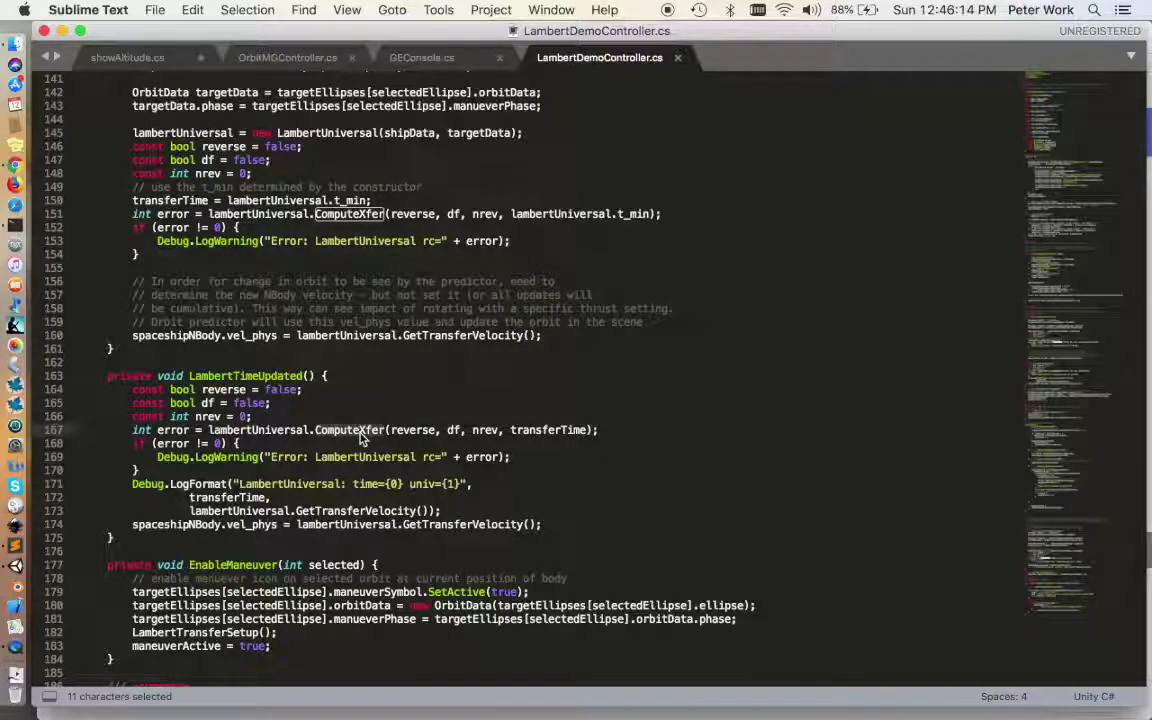
pyautogui.doubleClick(548, 430)
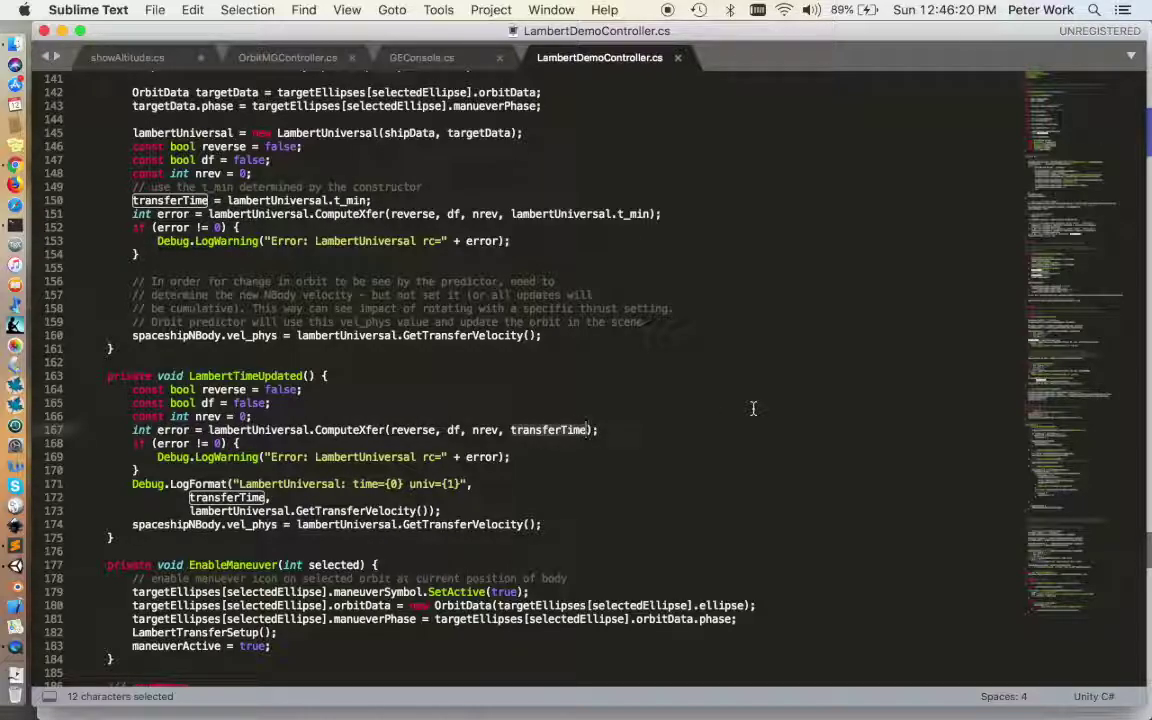
pyautogui.scroll(3, 753, 408)
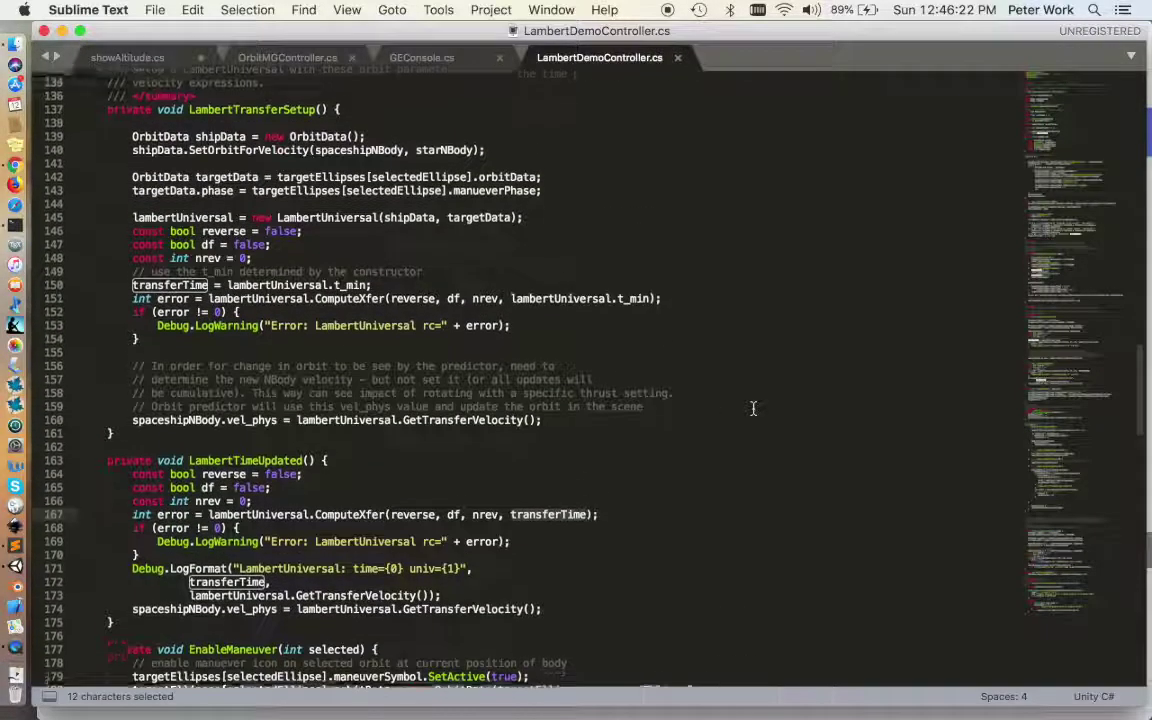